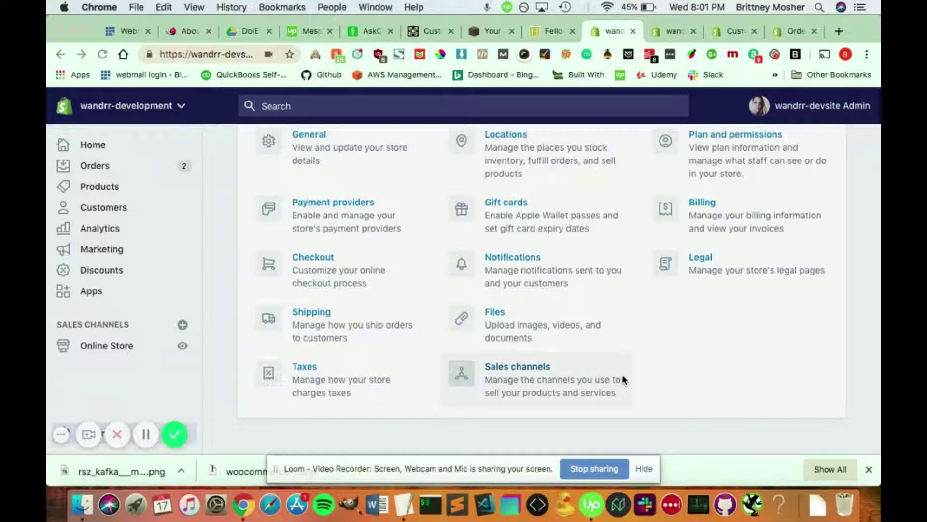
pyautogui.scroll(2, 470, 347)
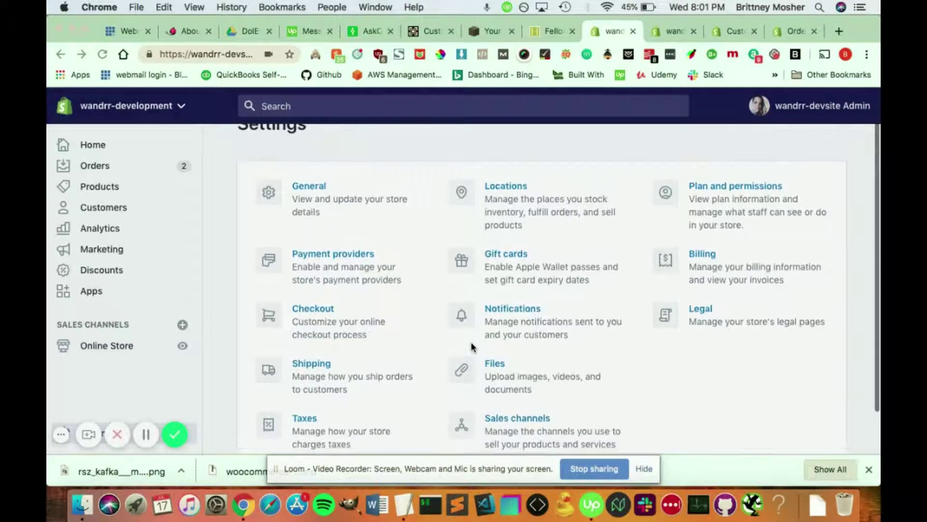
pyautogui.scroll(2, 397, 325)
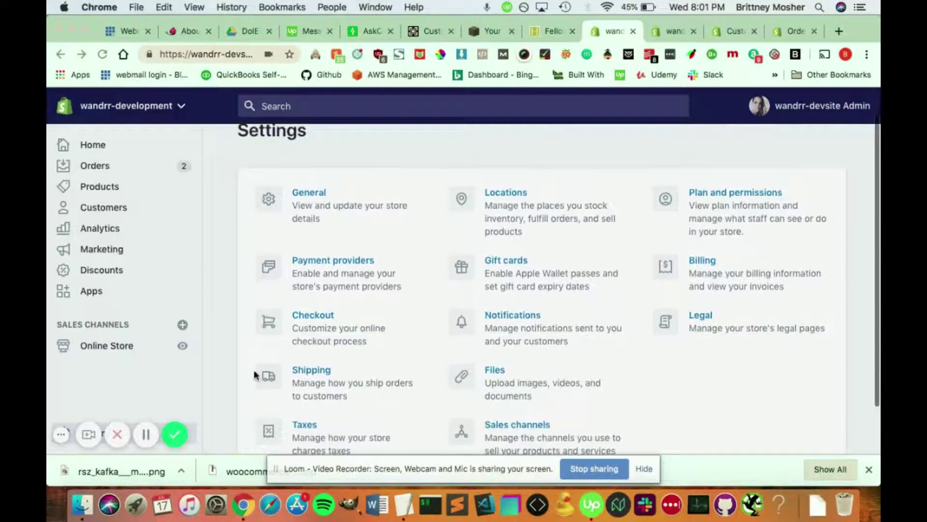
# Step: Go to Shipping settings to view saved packages and the Packing slips section
pyautogui.click(314, 374)
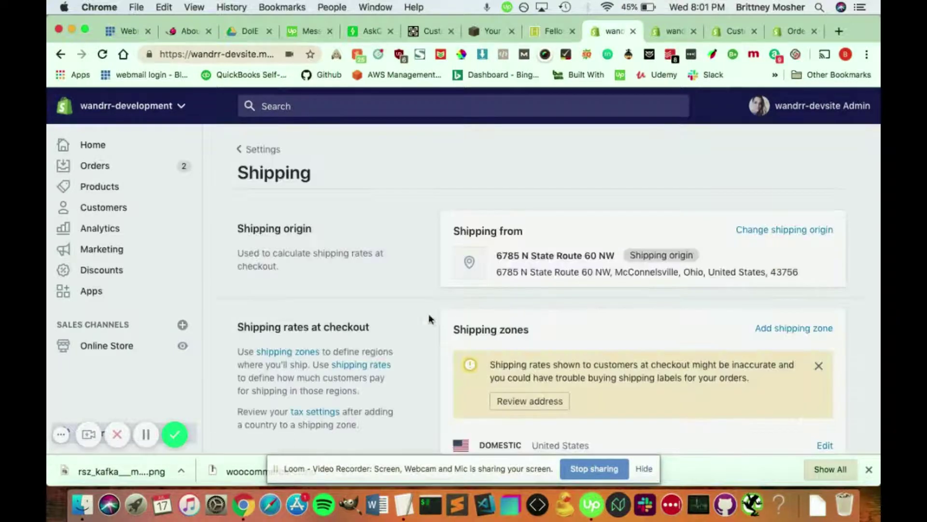
pyautogui.scroll(-1, 413, 352)
pyautogui.scroll(-3, 413, 352)
pyautogui.scroll(-5, 412, 356)
pyautogui.scroll(-4, 413, 356)
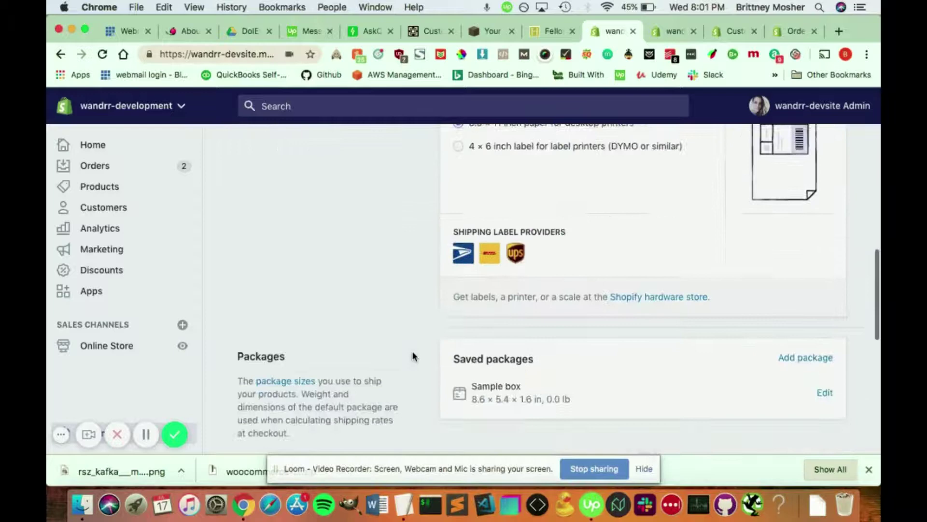
pyautogui.scroll(-3, 413, 356)
pyautogui.scroll(-2, 412, 356)
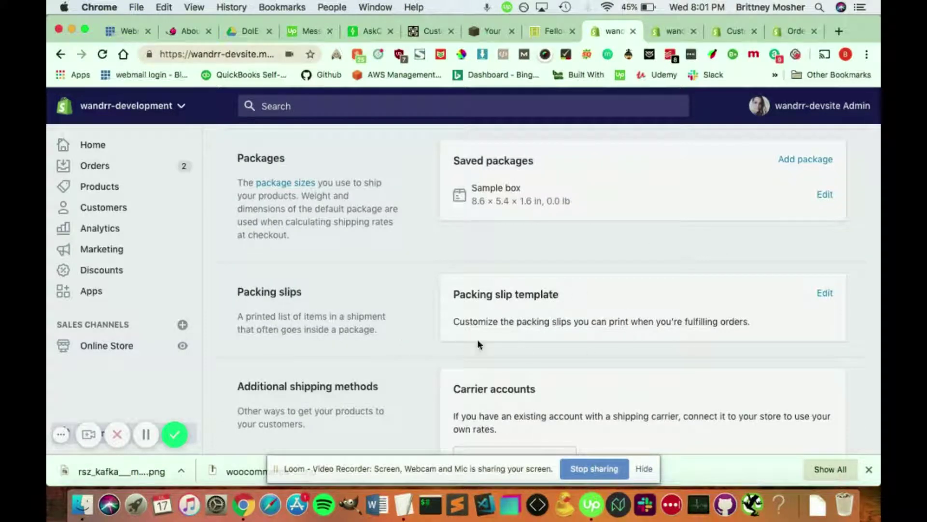
# Step: Edit the packing slip template to review its HTML and Liquid code
pyautogui.click(826, 294)
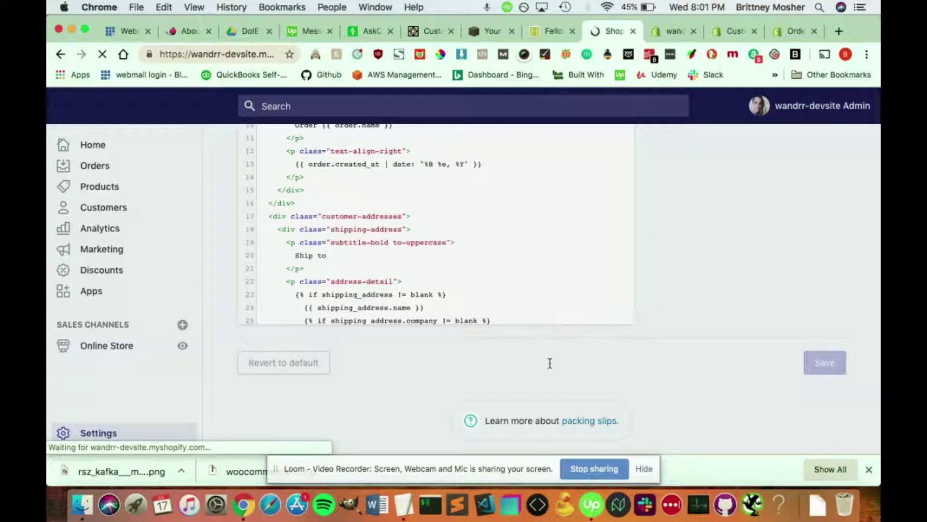
pyautogui.scroll(-1, 542, 261)
pyautogui.scroll(2, 543, 262)
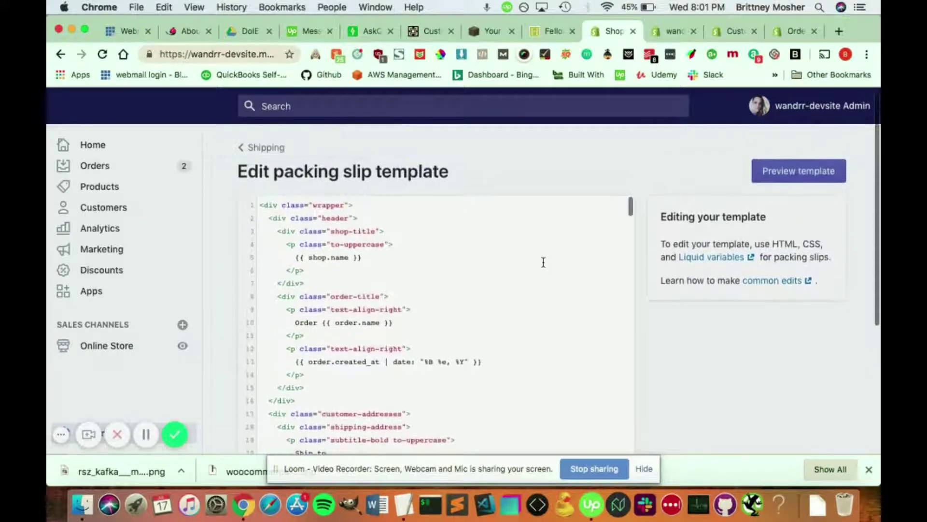
pyautogui.scroll(-1, 368, 265)
pyautogui.scroll(1, 368, 269)
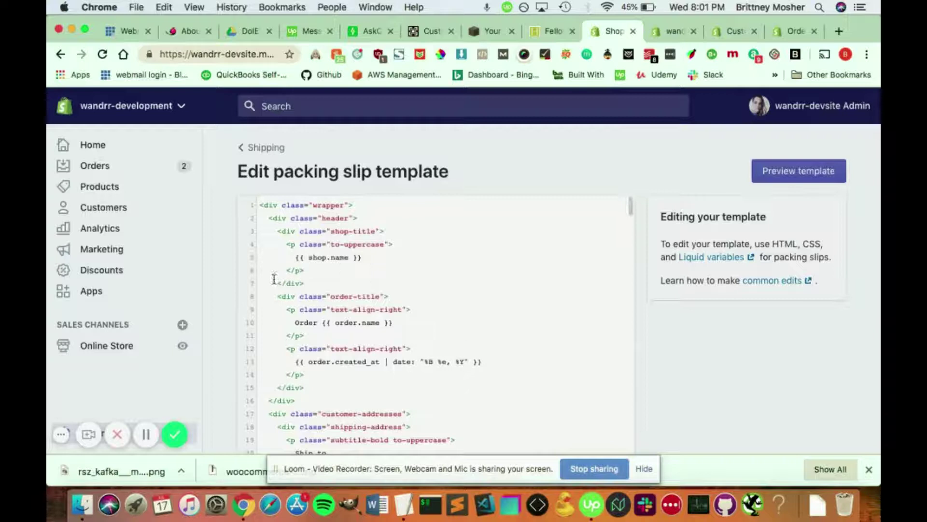
pyautogui.scroll(-1, 366, 356)
pyautogui.scroll(-3, 366, 355)
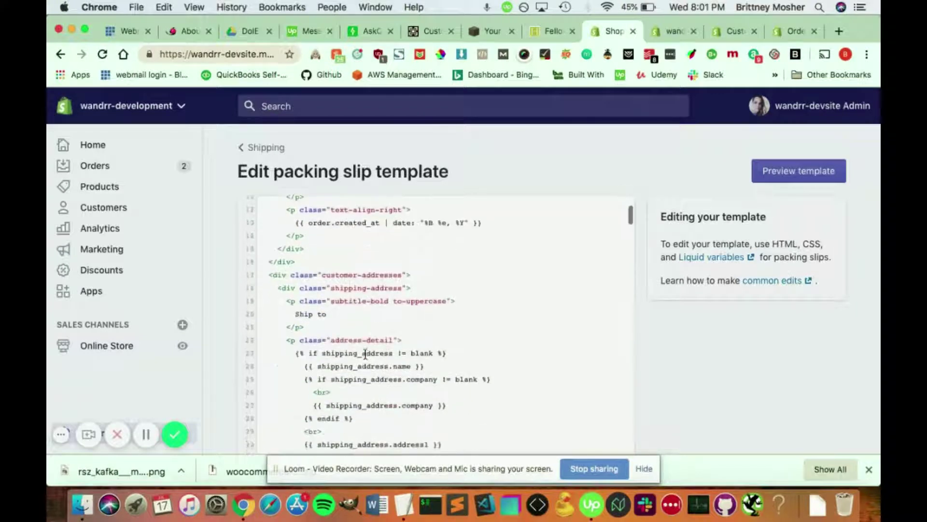
pyautogui.scroll(-3, 366, 355)
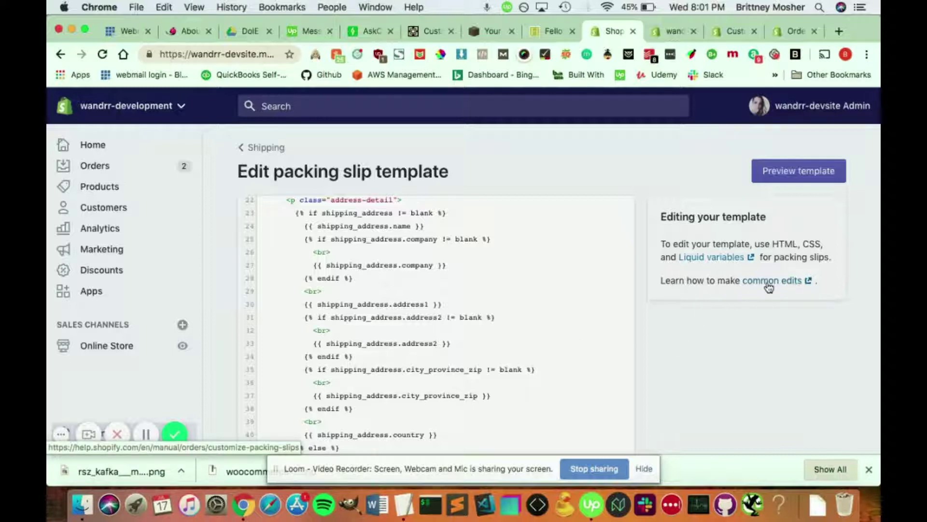
pyautogui.scroll(5, 427, 289)
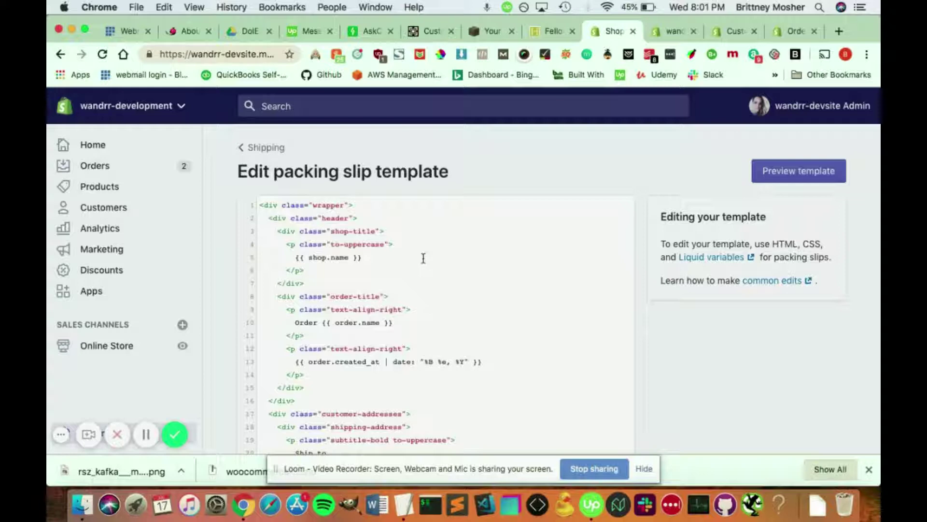
pyautogui.scroll(-1, 445, 285)
pyautogui.scroll(-2, 445, 285)
pyautogui.scroll(-7, 445, 286)
pyautogui.scroll(-5, 445, 288)
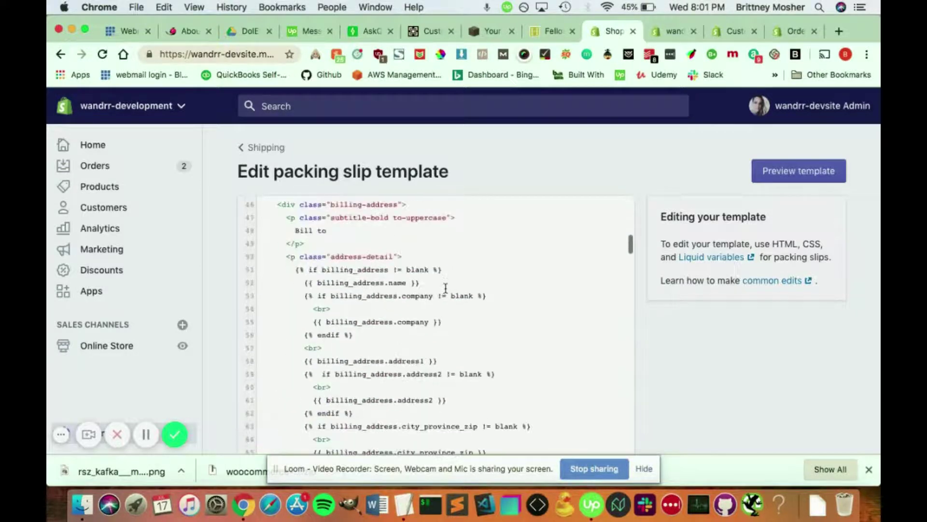
pyautogui.scroll(-3, 445, 288)
pyautogui.scroll(-5, 445, 289)
pyautogui.scroll(-2, 445, 289)
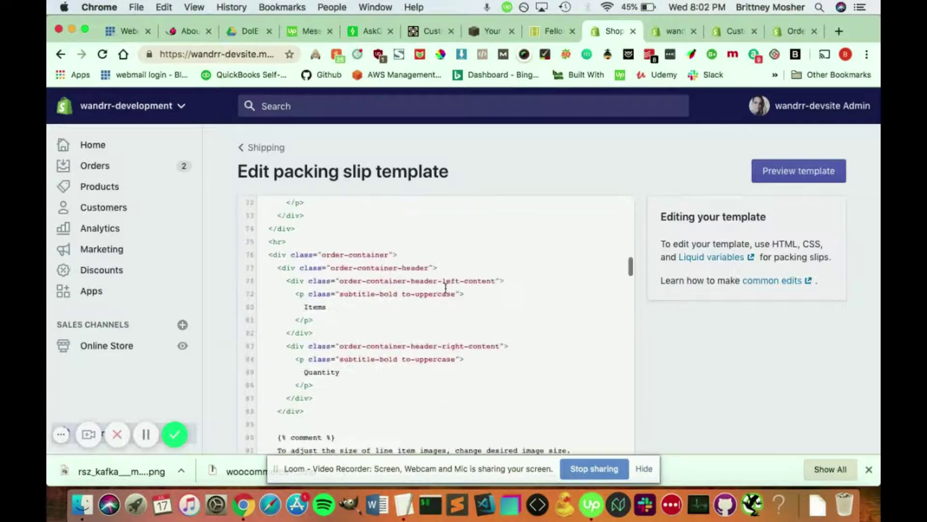
pyautogui.scroll(-1, 445, 289)
pyautogui.scroll(-3, 445, 289)
pyautogui.scroll(-1, 446, 288)
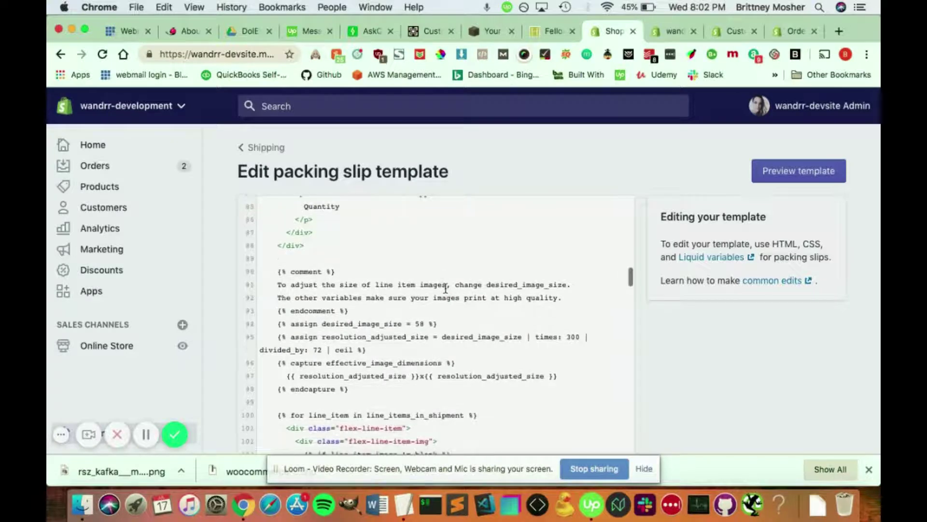
pyautogui.scroll(-1, 350, 292)
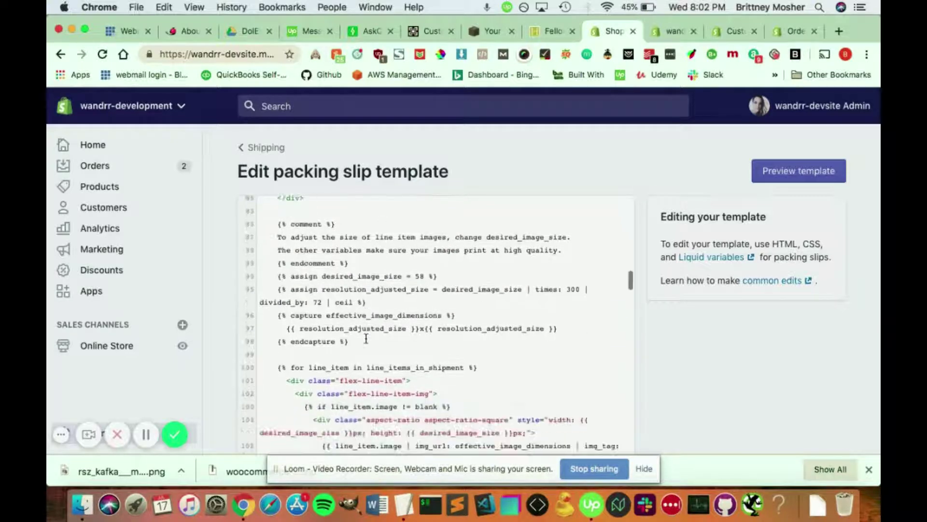
pyautogui.scroll(-3, 367, 326)
pyautogui.scroll(-3, 366, 333)
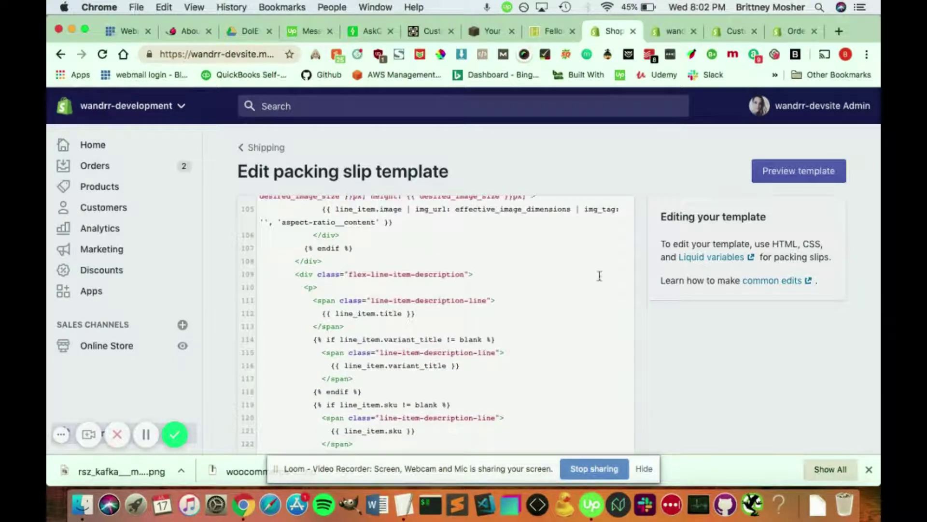
pyautogui.scroll(-2, 654, 326)
pyautogui.scroll(-2, 654, 326)
pyautogui.scroll(-1, 655, 325)
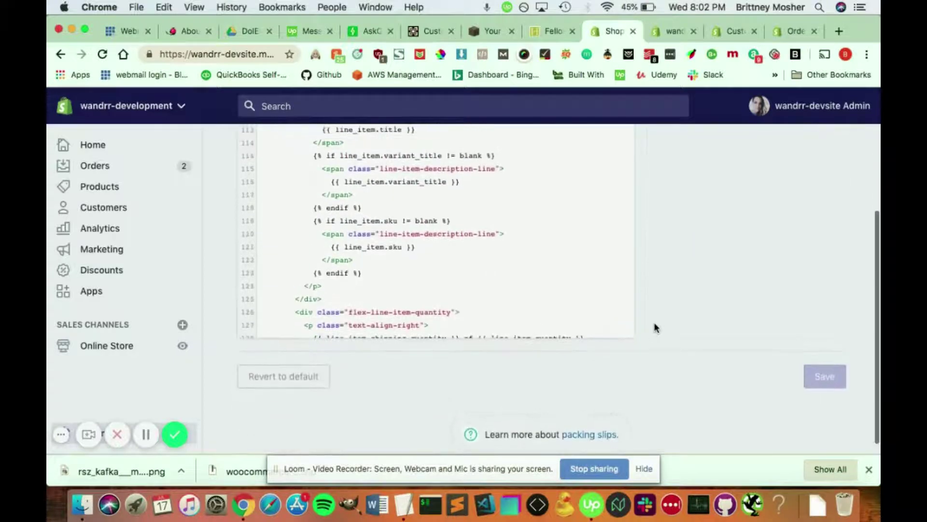
pyautogui.scroll(1, 655, 327)
pyautogui.scroll(2, 654, 328)
pyautogui.scroll(2, 654, 327)
pyautogui.scroll(1, 655, 327)
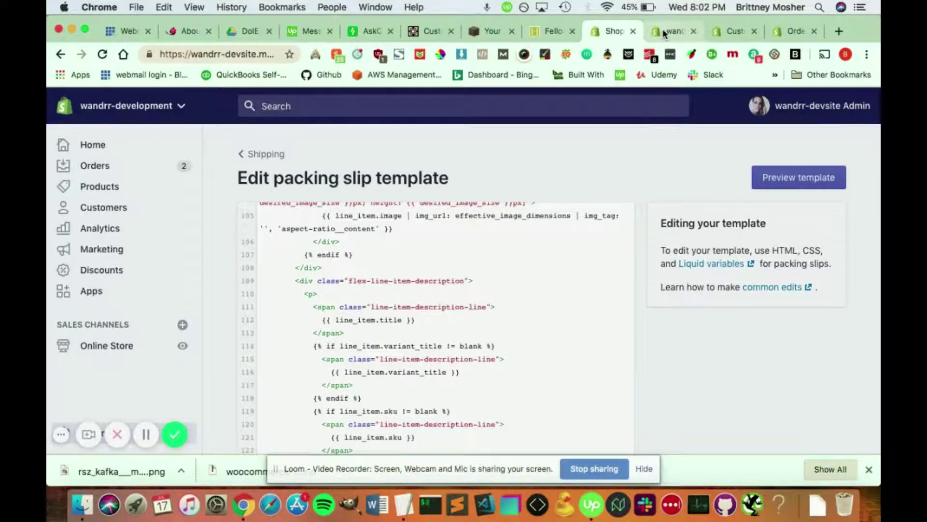
# Step: Close the Test Product tab and switch to the Order Printer App Store listing
pyautogui.click(664, 32)
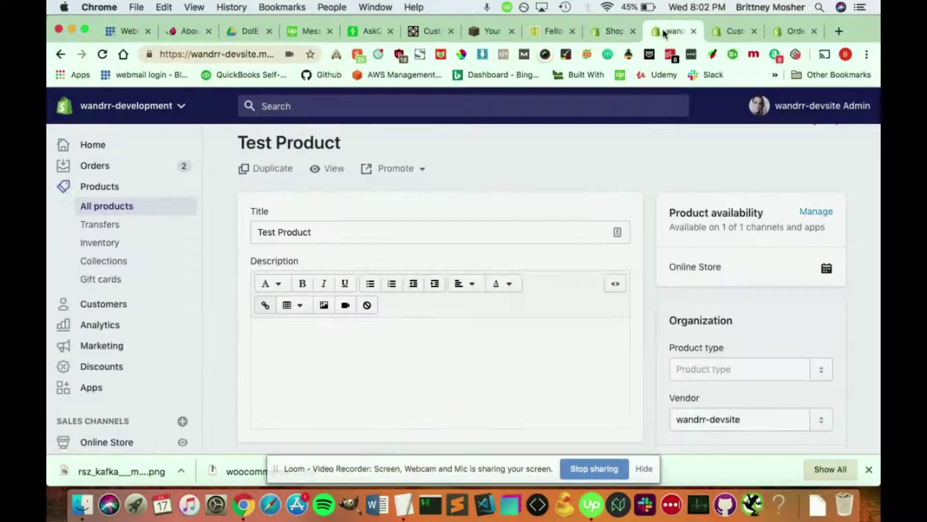
pyautogui.click(694, 31)
pyautogui.scroll(3, 723, 230)
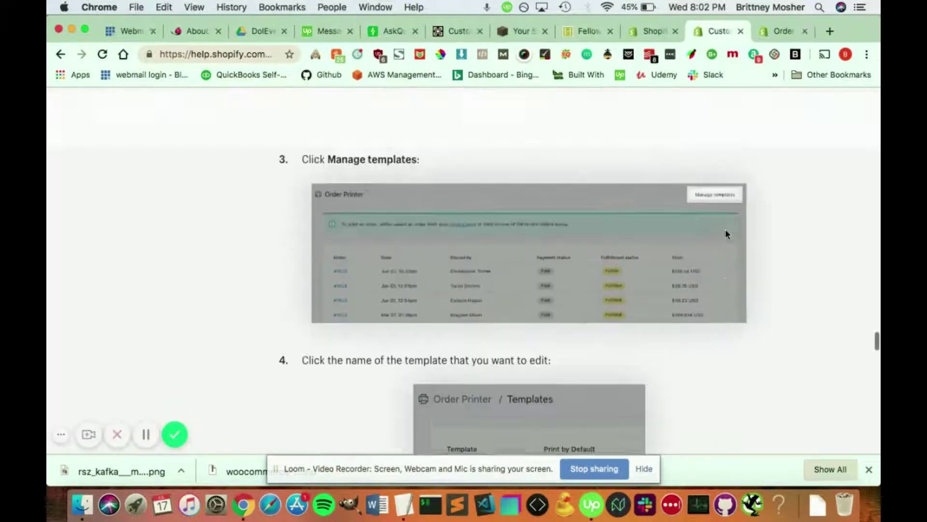
pyautogui.scroll(5, 725, 230)
pyautogui.scroll(5, 725, 229)
pyautogui.scroll(5, 725, 229)
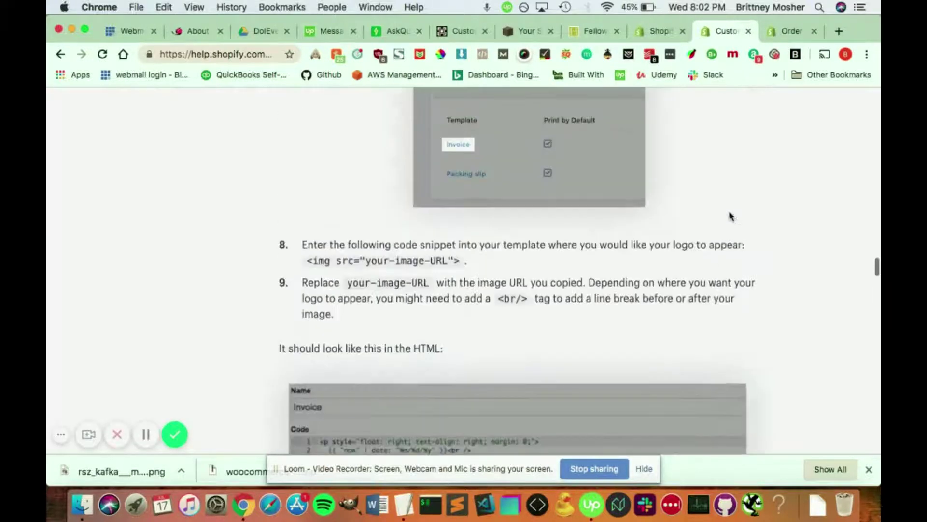
pyautogui.click(782, 31)
pyautogui.scroll(1, 494, 252)
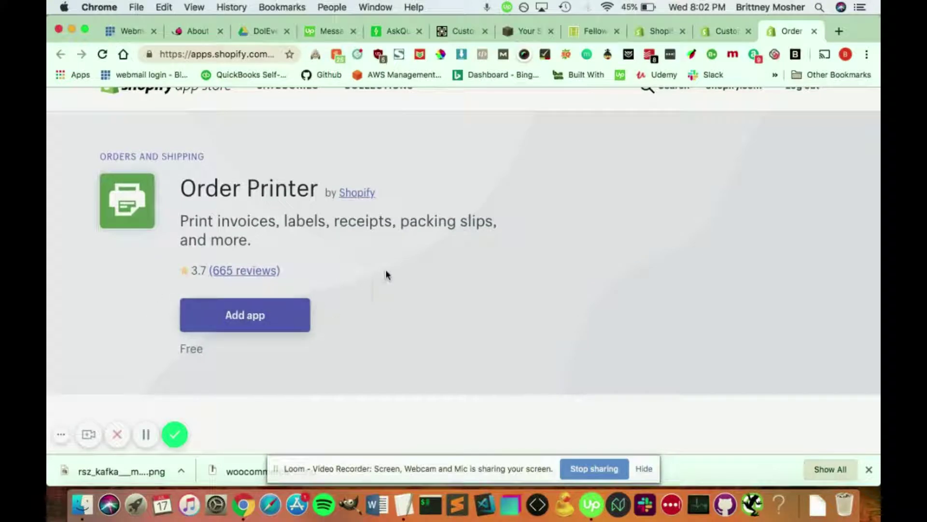
pyautogui.scroll(-2, 385, 271)
pyautogui.scroll(-2, 386, 272)
pyautogui.scroll(-2, 386, 275)
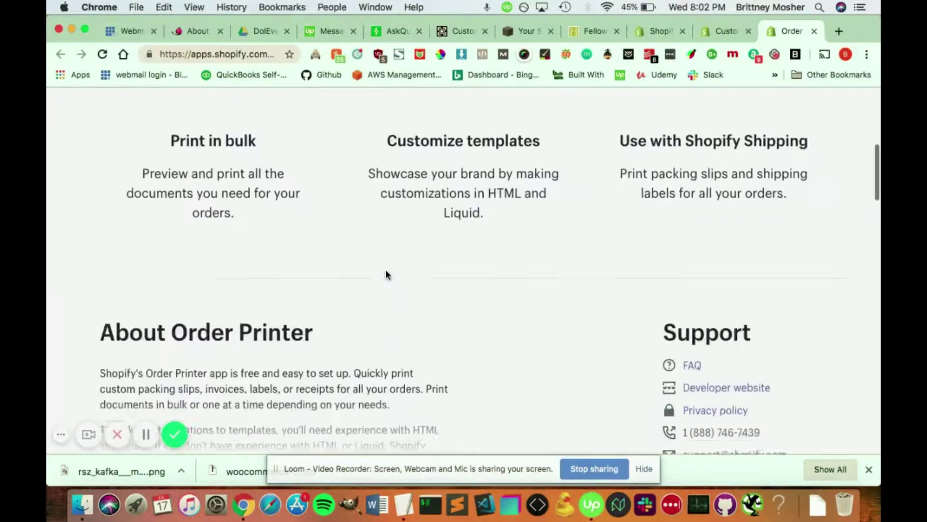
pyautogui.scroll(4, 386, 274)
pyautogui.scroll(1, 385, 275)
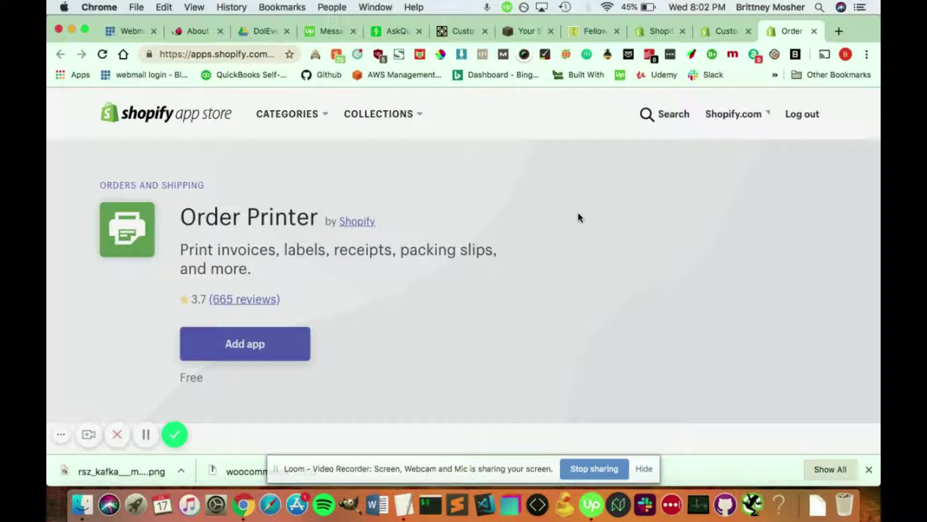
pyautogui.scroll(-1, 573, 305)
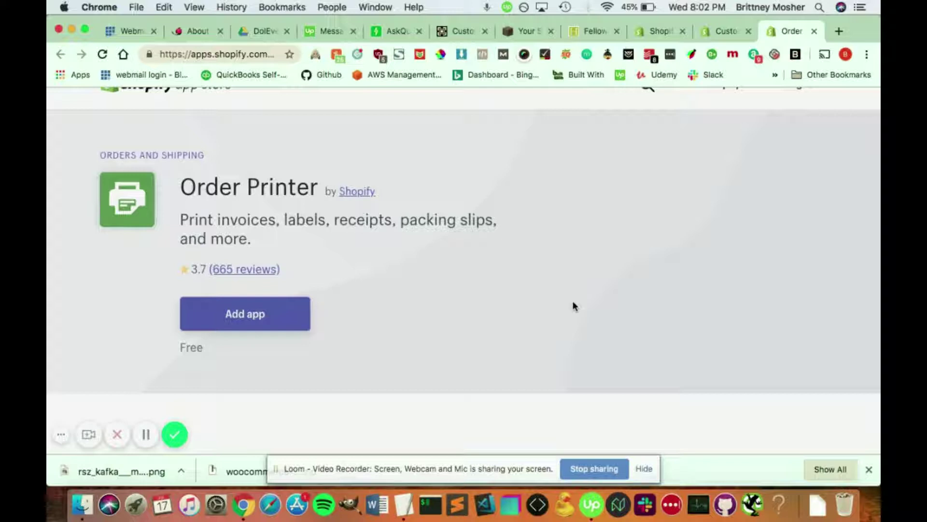
pyautogui.scroll(-1, 572, 306)
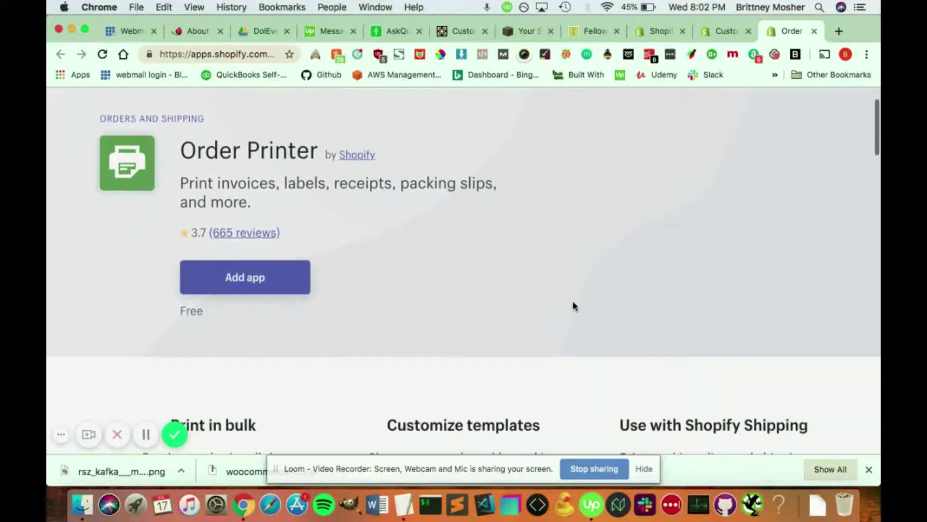
# Step: Add Order Printer from its App Store listing to reach the install page
pyautogui.click(258, 282)
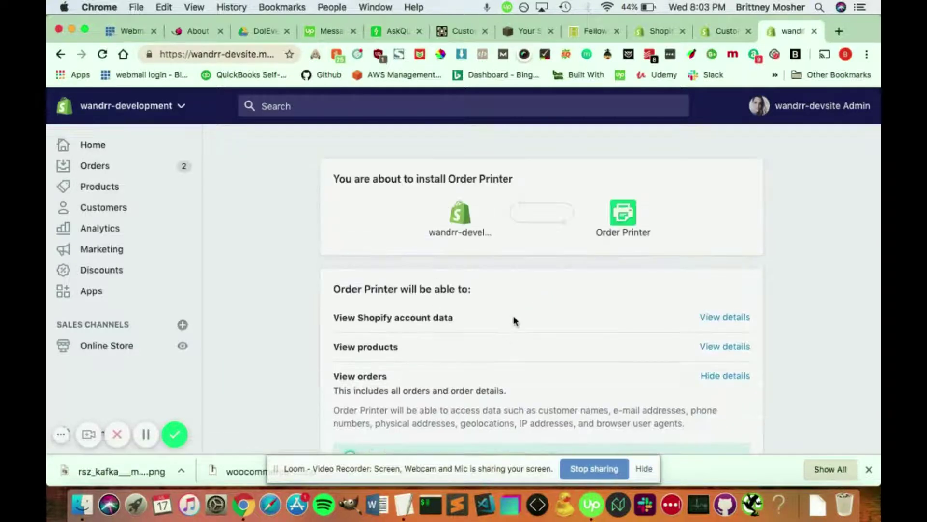
pyautogui.scroll(-5, 601, 327)
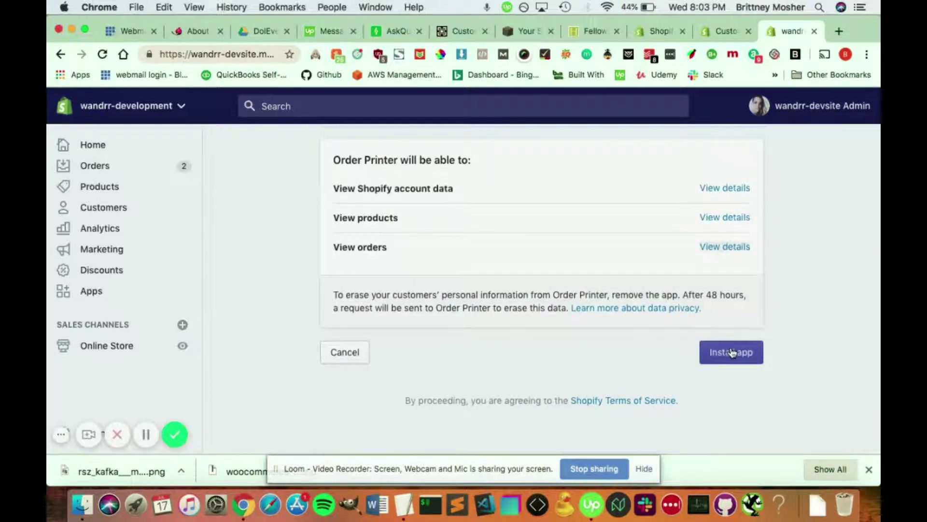
# Step: Install Order Printer and view its recent orders #1001–#1003
pyautogui.click(731, 351)
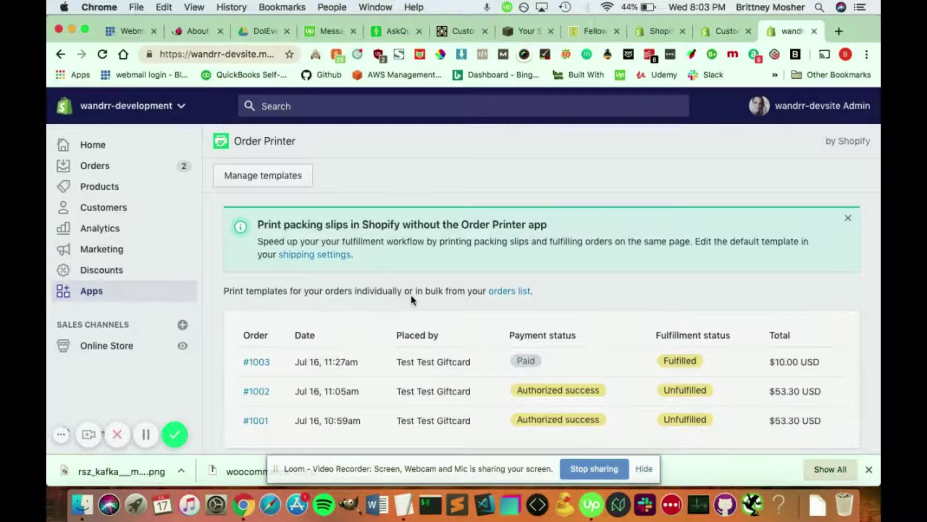
pyautogui.scroll(-3, 410, 295)
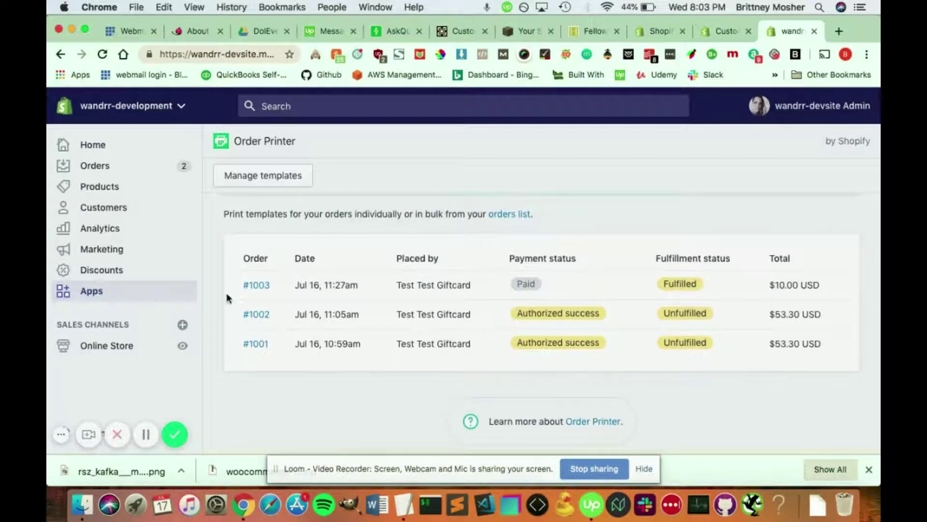
pyautogui.scroll(1, 296, 338)
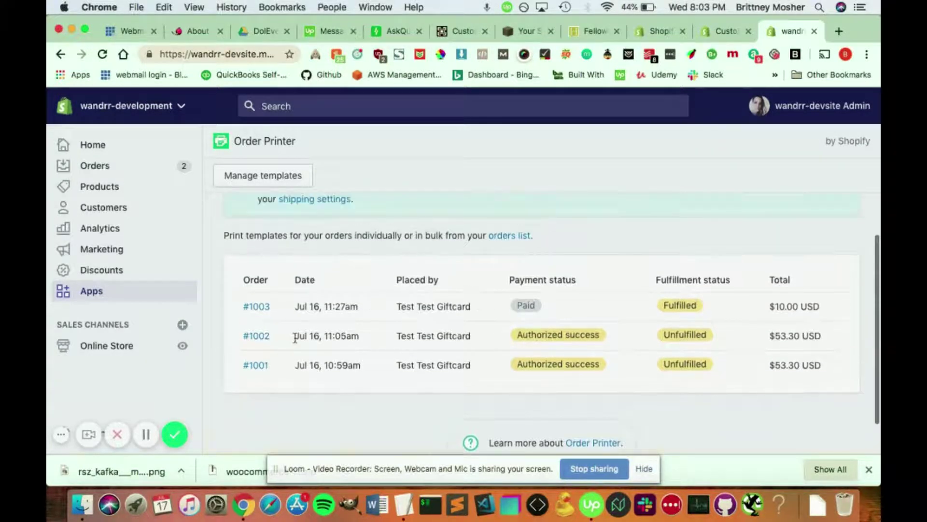
pyautogui.scroll(2, 295, 340)
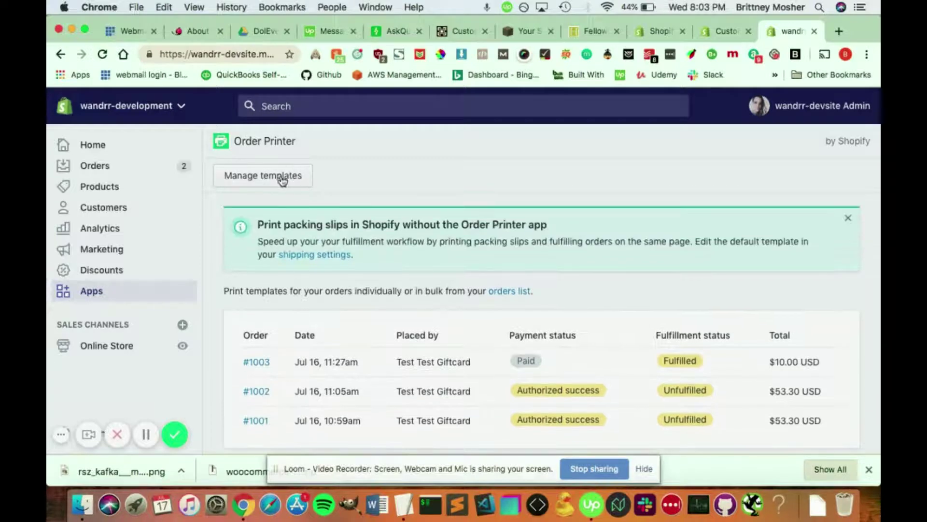
# Step: Start a new Order Printer template from Manage templates
pyautogui.click(283, 178)
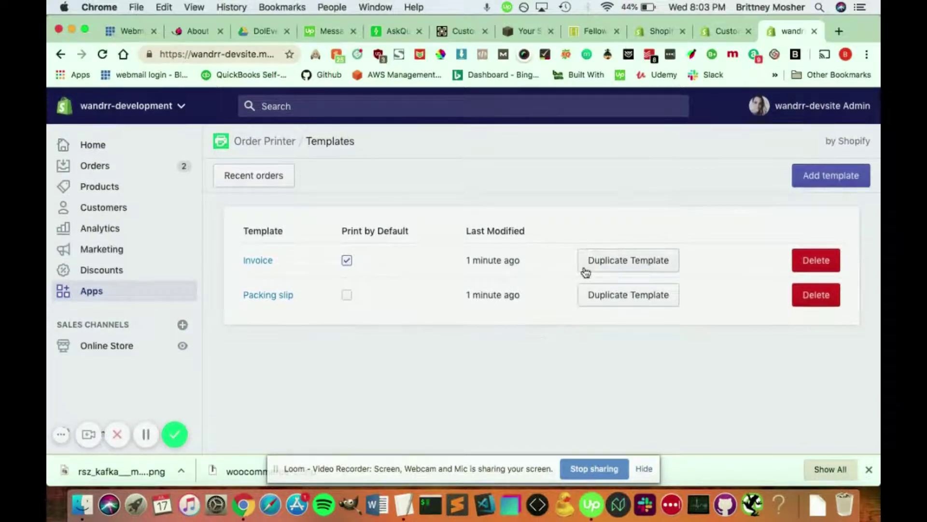
pyautogui.click(827, 179)
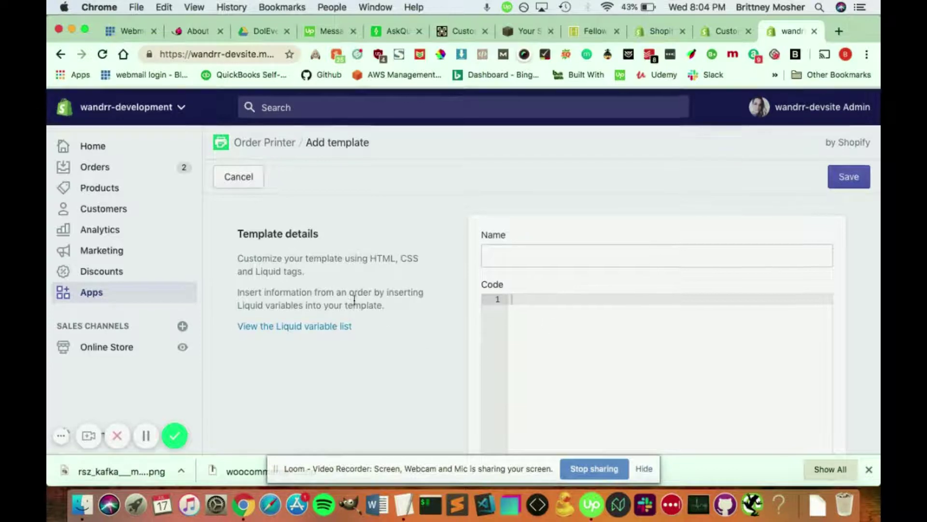
# Step: Read the Order Printer customization article's steps for adding a logo snippet
pyautogui.click(719, 31)
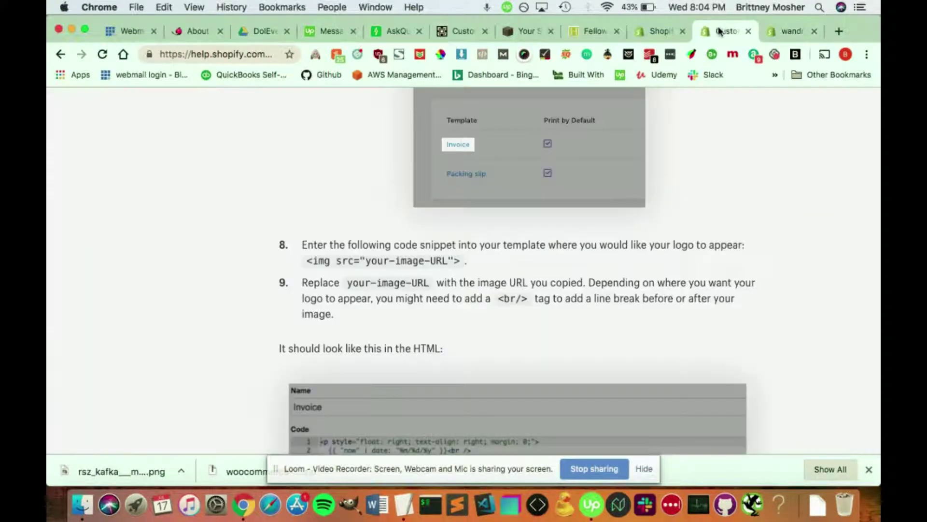
pyautogui.scroll(5, 610, 281)
pyautogui.scroll(5, 611, 282)
pyautogui.scroll(3, 610, 281)
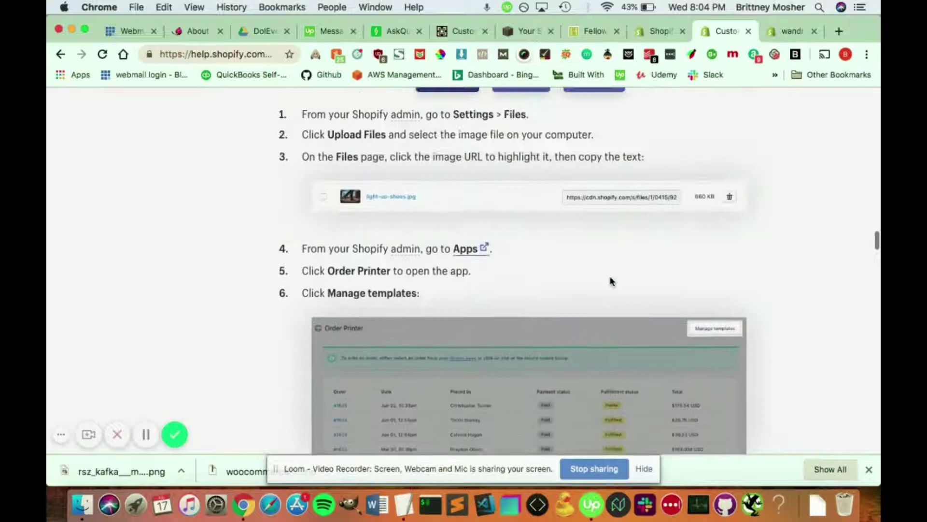
pyautogui.scroll(2, 611, 281)
pyautogui.scroll(-4, 611, 281)
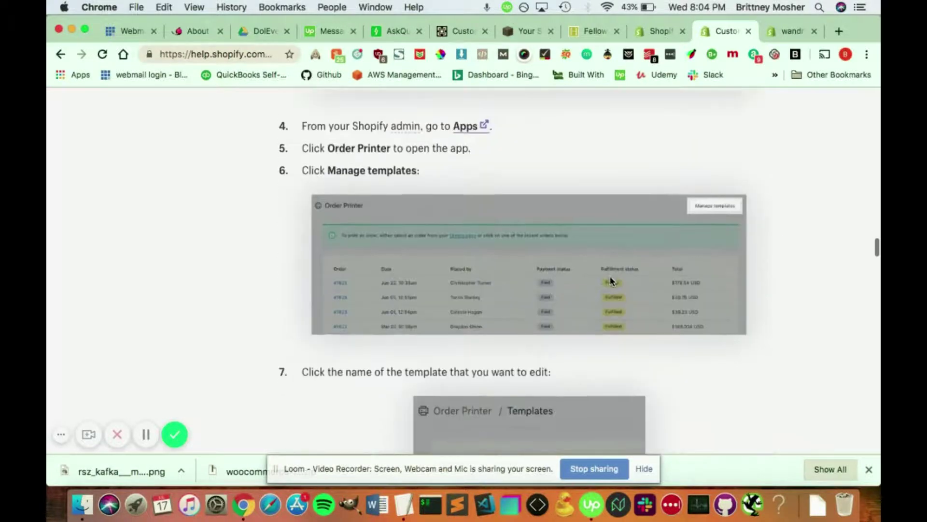
pyautogui.scroll(-3, 610, 281)
pyautogui.scroll(-4, 610, 281)
pyautogui.scroll(-2, 525, 330)
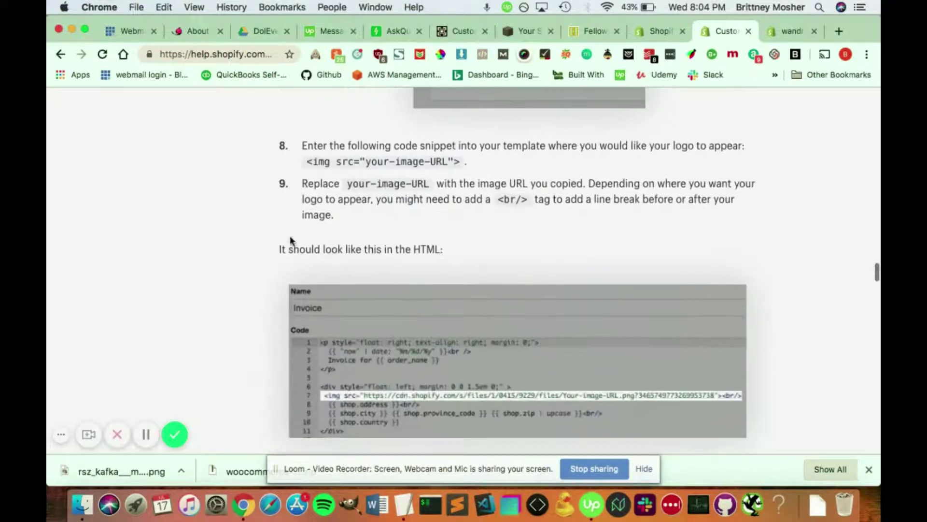
pyautogui.scroll(-4, 620, 259)
pyautogui.scroll(-5, 619, 261)
pyautogui.scroll(-2, 619, 265)
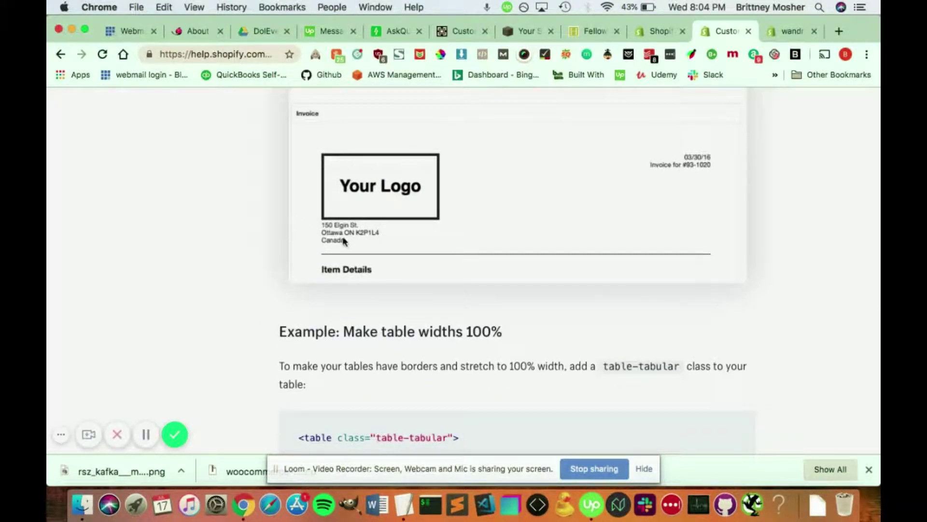
pyautogui.scroll(-5, 345, 241)
pyautogui.scroll(-5, 343, 242)
pyautogui.scroll(-8, 345, 241)
pyautogui.scroll(-6, 345, 241)
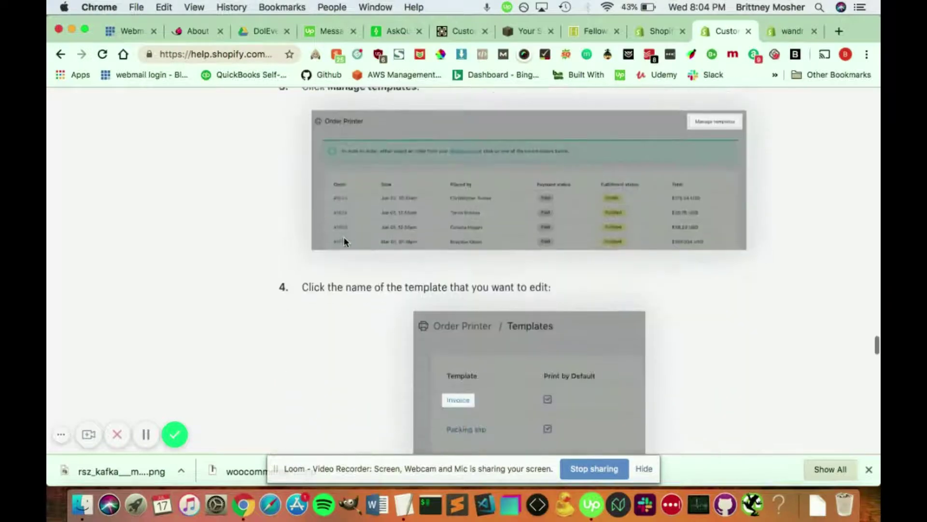
pyautogui.scroll(-6, 344, 241)
pyautogui.scroll(-5, 344, 242)
pyautogui.scroll(-6, 344, 241)
pyautogui.scroll(-4, 345, 242)
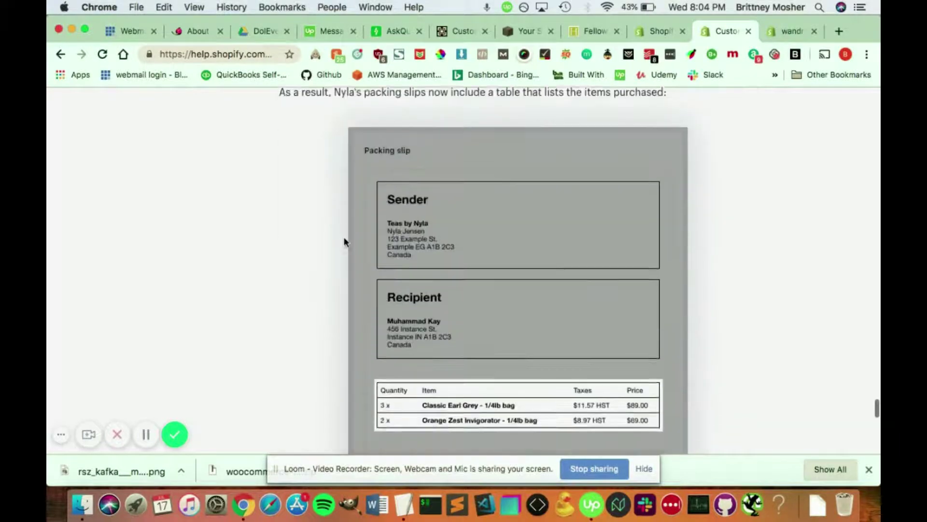
pyautogui.scroll(-3, 344, 242)
pyautogui.scroll(2, 553, 290)
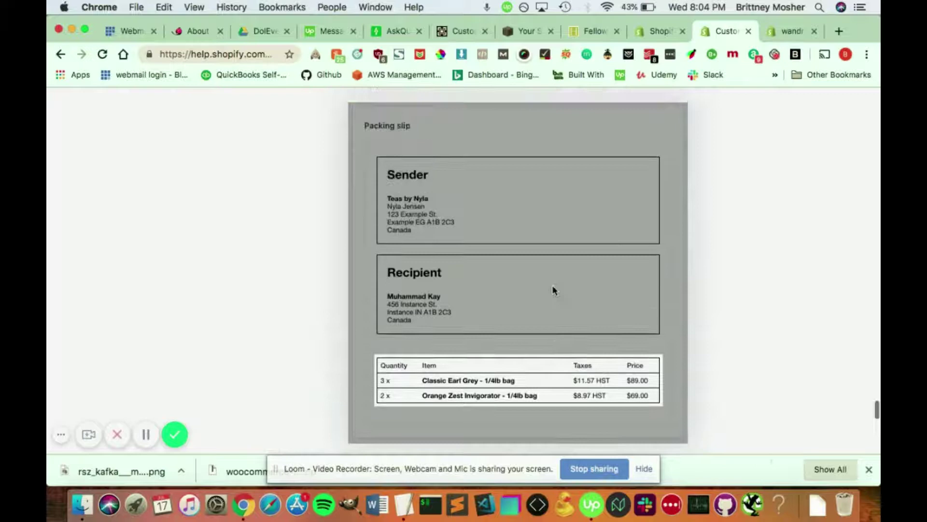
pyautogui.scroll(-4, 535, 297)
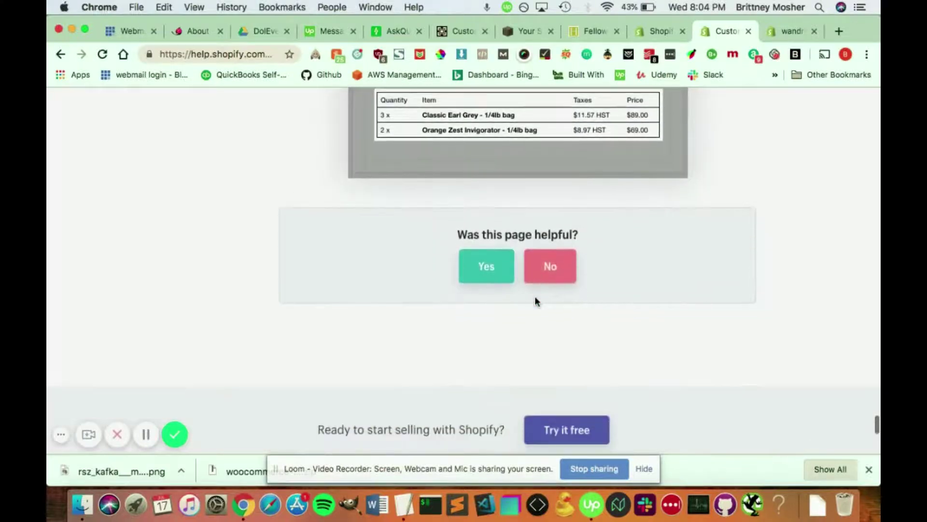
pyautogui.scroll(5, 536, 300)
pyautogui.scroll(5, 535, 300)
pyautogui.scroll(5, 535, 300)
pyautogui.scroll(5, 545, 247)
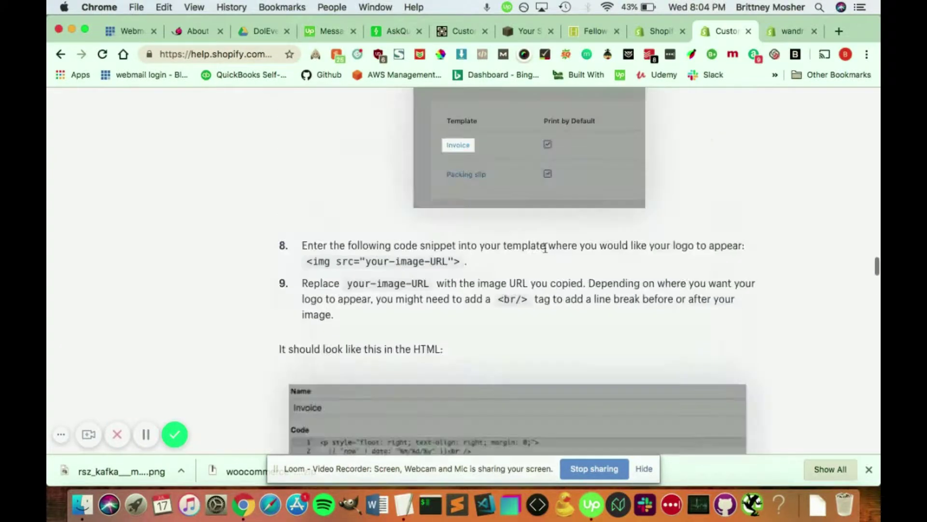
# Step: Open the Shopify App Store in a new tab from the admin Apps page
pyautogui.click(794, 31)
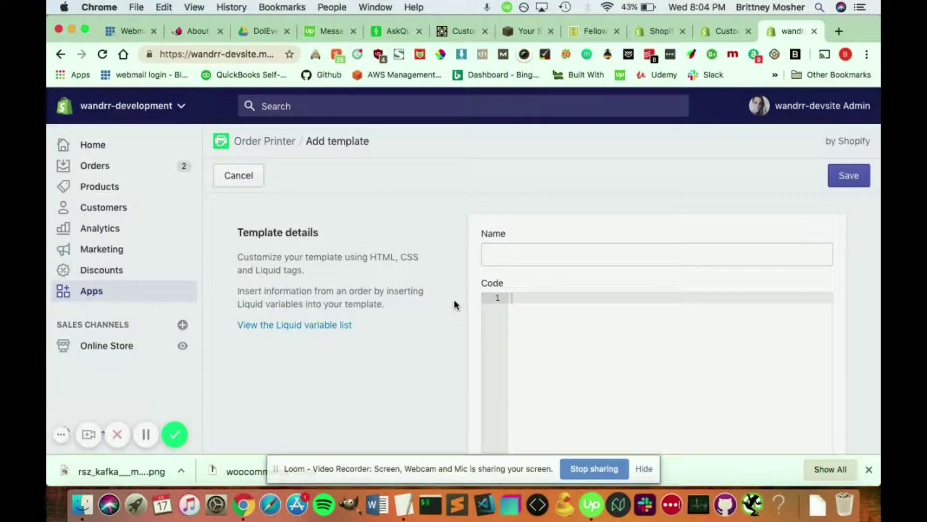
pyautogui.click(86, 293)
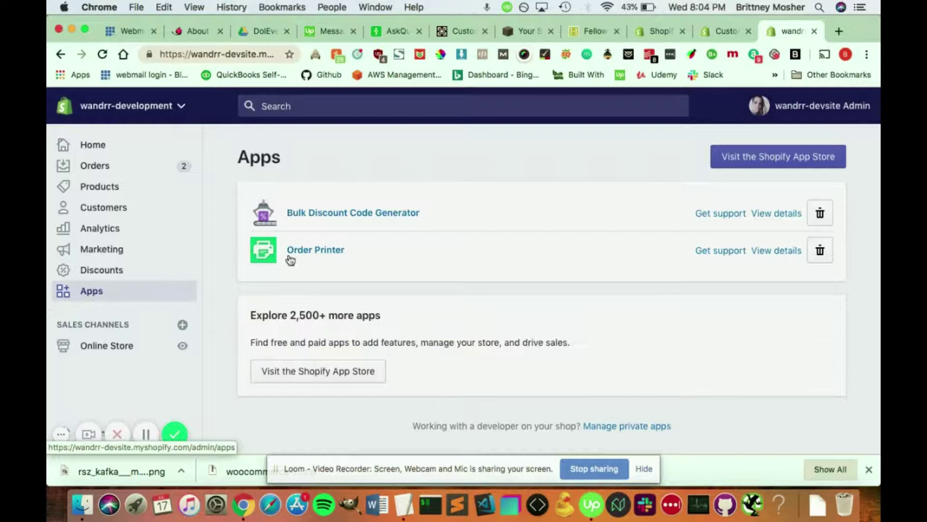
pyautogui.click(793, 158)
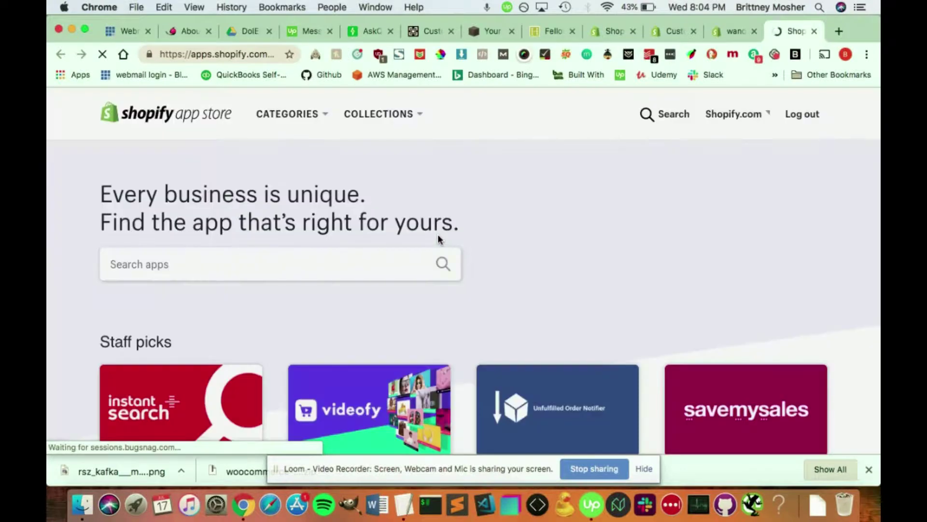
# Step: Search the App Store for 'invoice' apps, finding Invoice Hero and Sufio
pyautogui.click(176, 274)
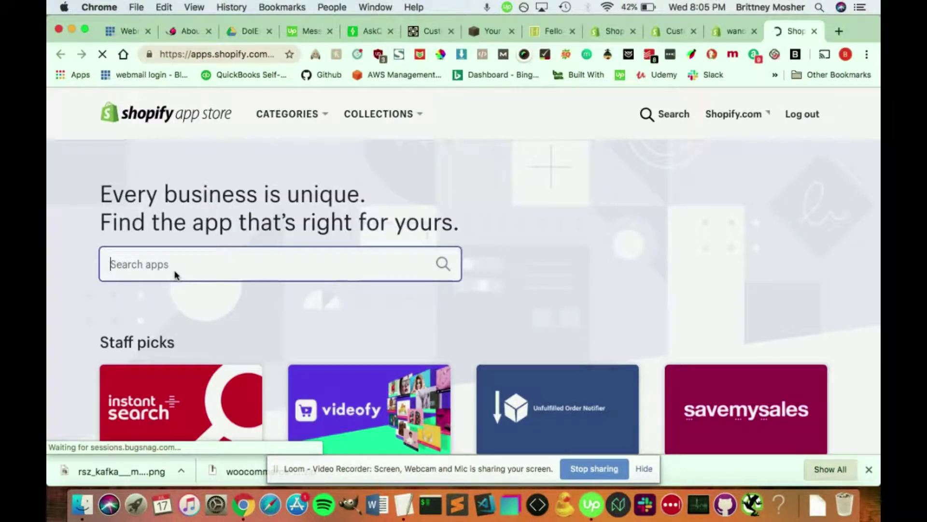
pyautogui.write('invoice')
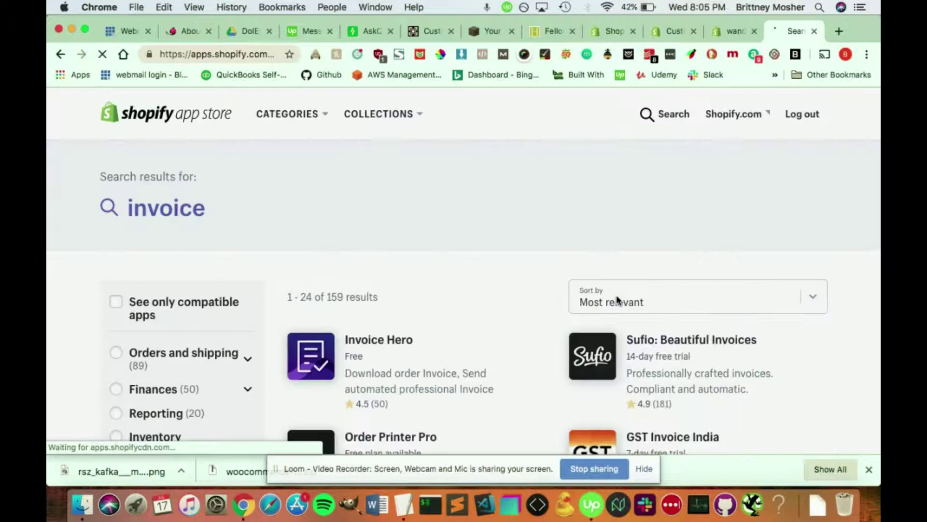
pyautogui.scroll(-2, 616, 299)
pyautogui.scroll(-1, 420, 319)
pyautogui.scroll(-2, 377, 184)
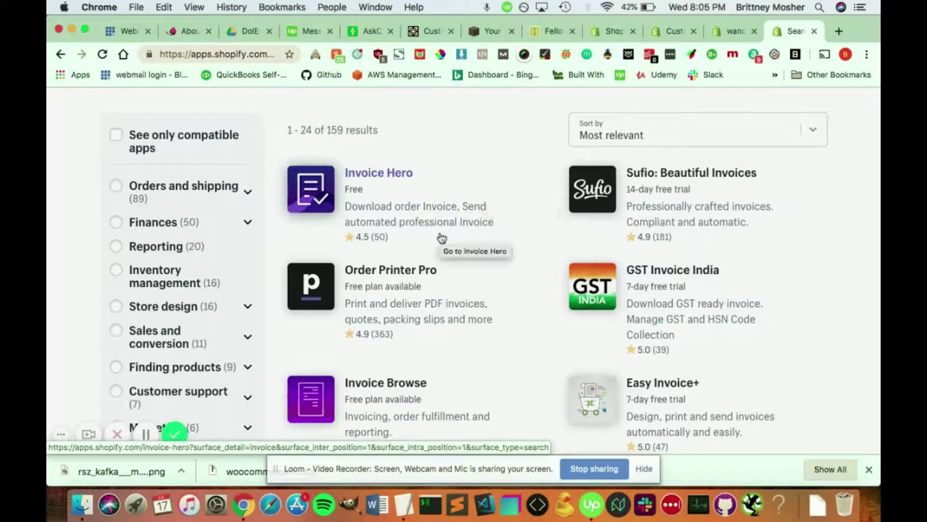
pyautogui.scroll(-1, 472, 212)
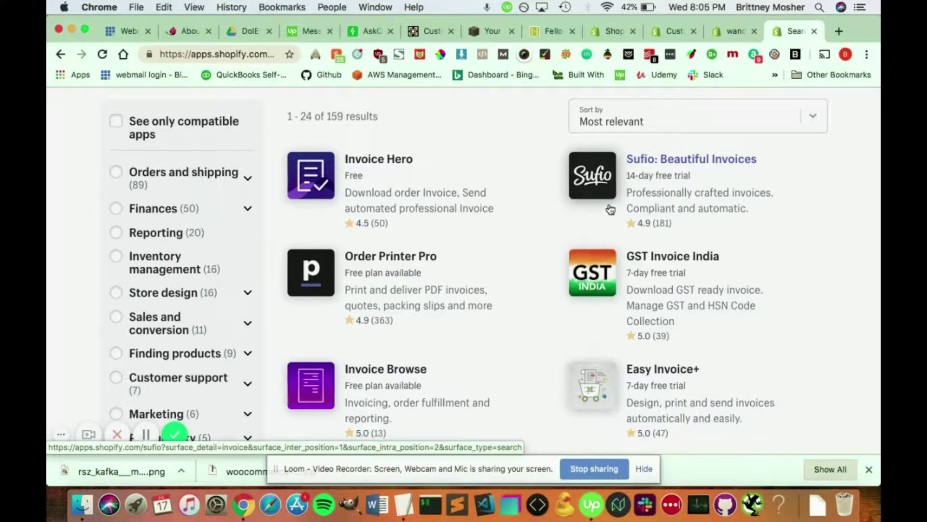
pyautogui.scroll(-1, 519, 239)
pyautogui.scroll(-1, 519, 240)
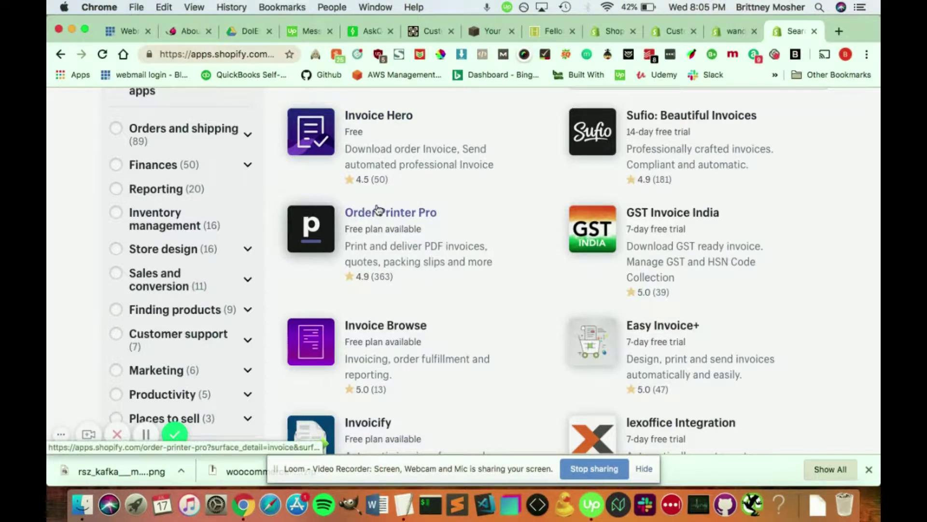
pyautogui.scroll(-1, 474, 275)
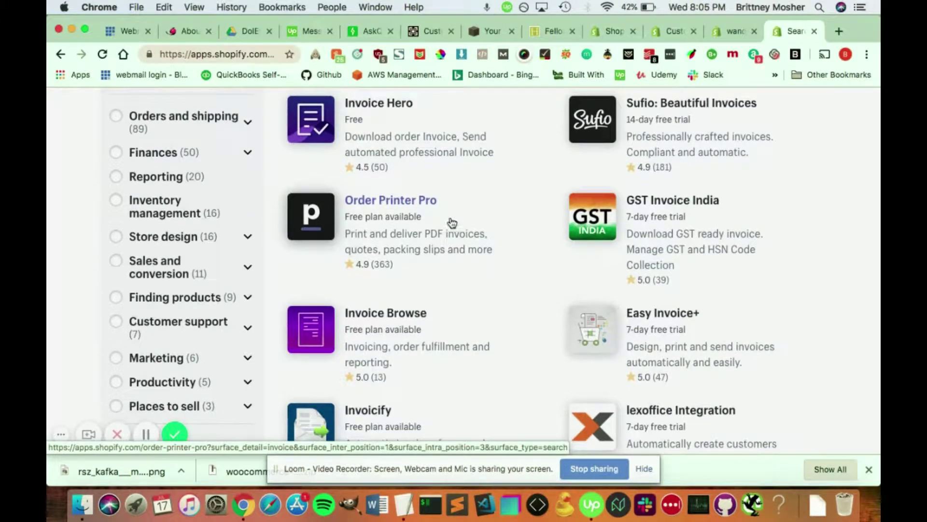
pyautogui.scroll(-2, 484, 320)
pyautogui.scroll(-1, 491, 328)
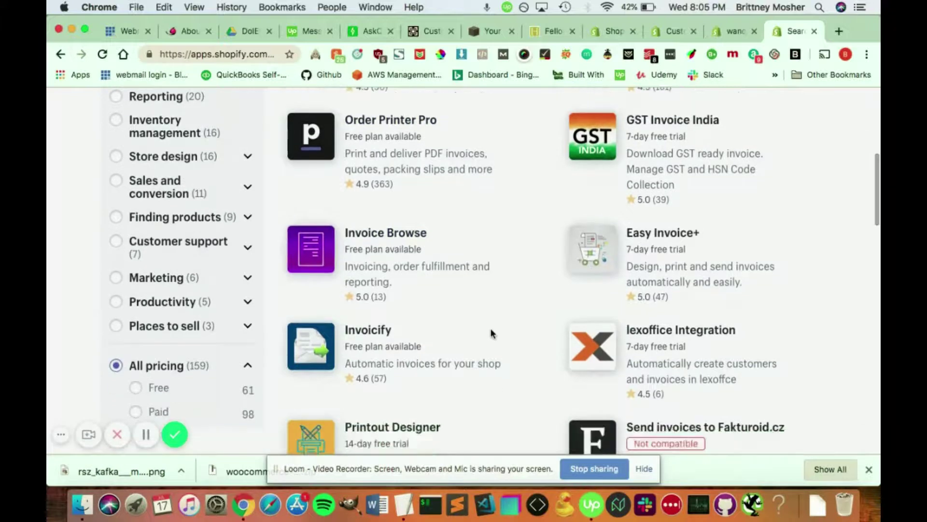
pyautogui.scroll(-3, 491, 328)
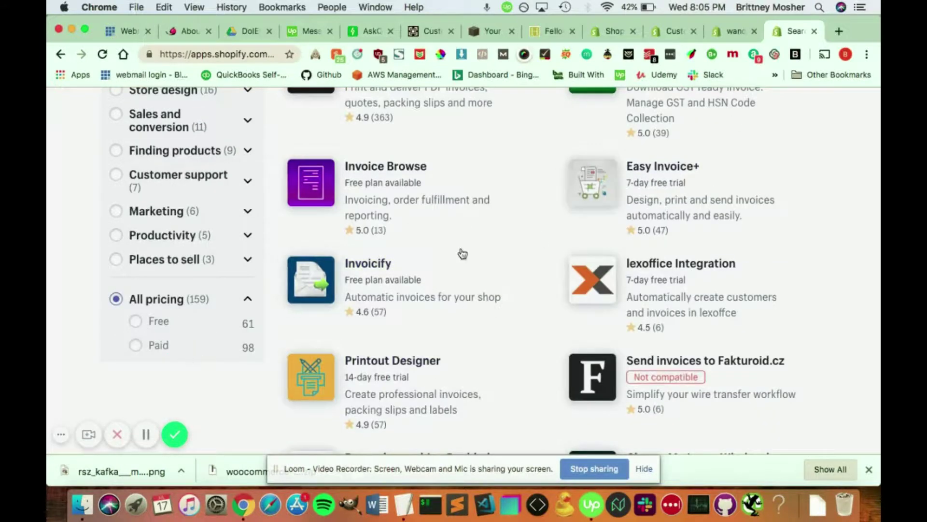
pyautogui.scroll(1, 428, 229)
pyautogui.scroll(3, 429, 230)
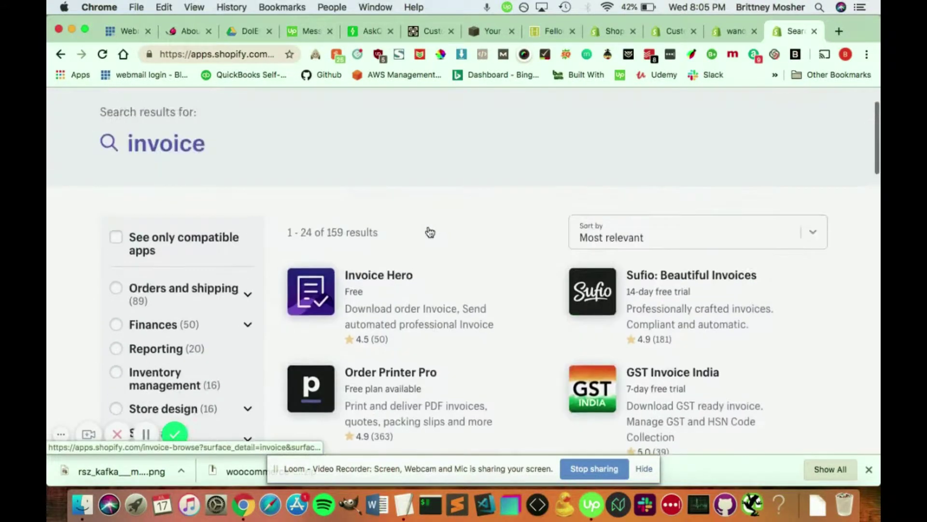
pyautogui.scroll(-3, 430, 232)
pyautogui.scroll(-4, 430, 233)
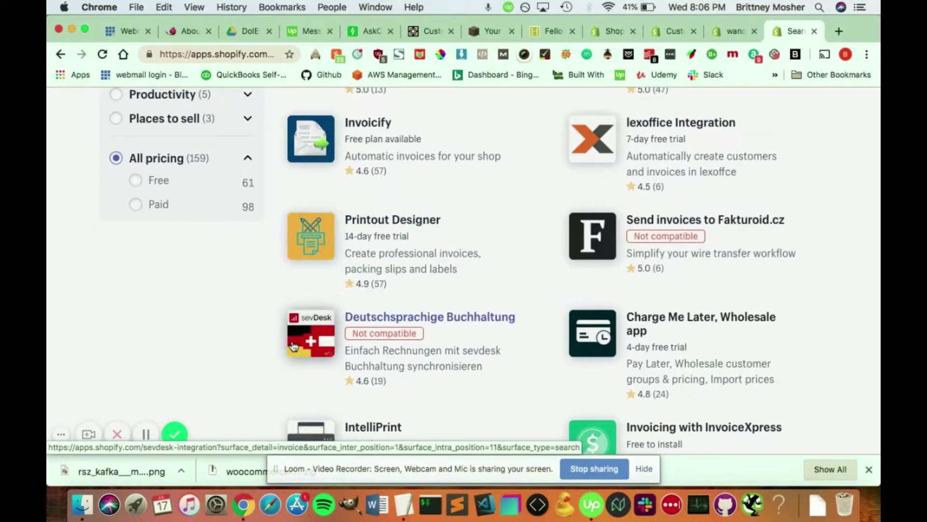
pyautogui.scroll(3, 483, 292)
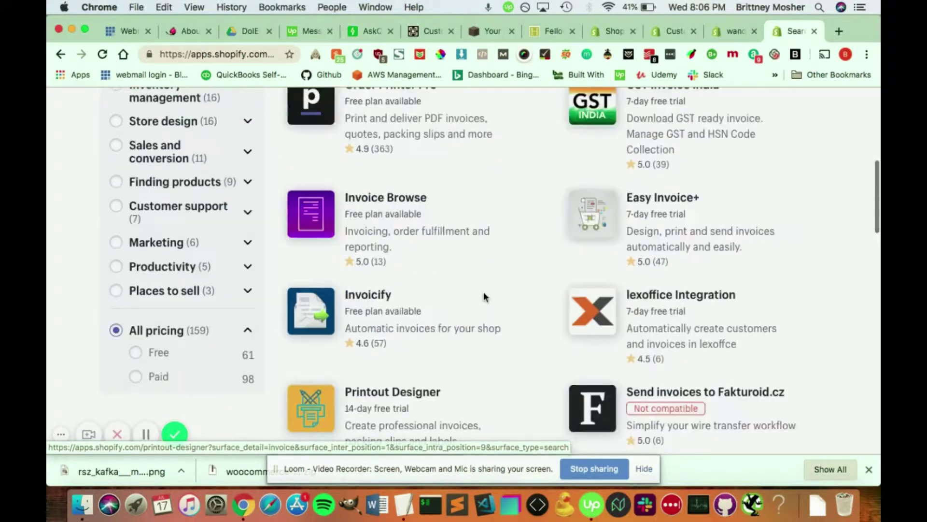
pyautogui.scroll(5, 484, 292)
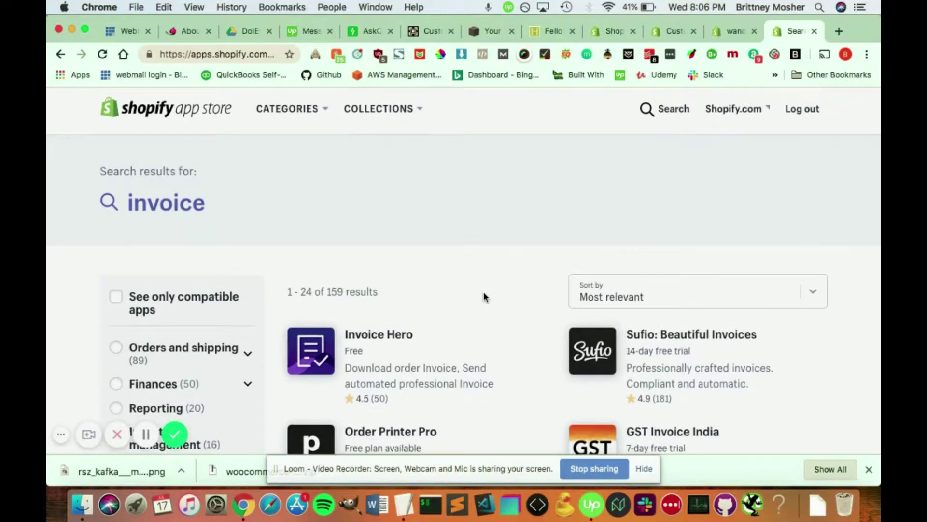